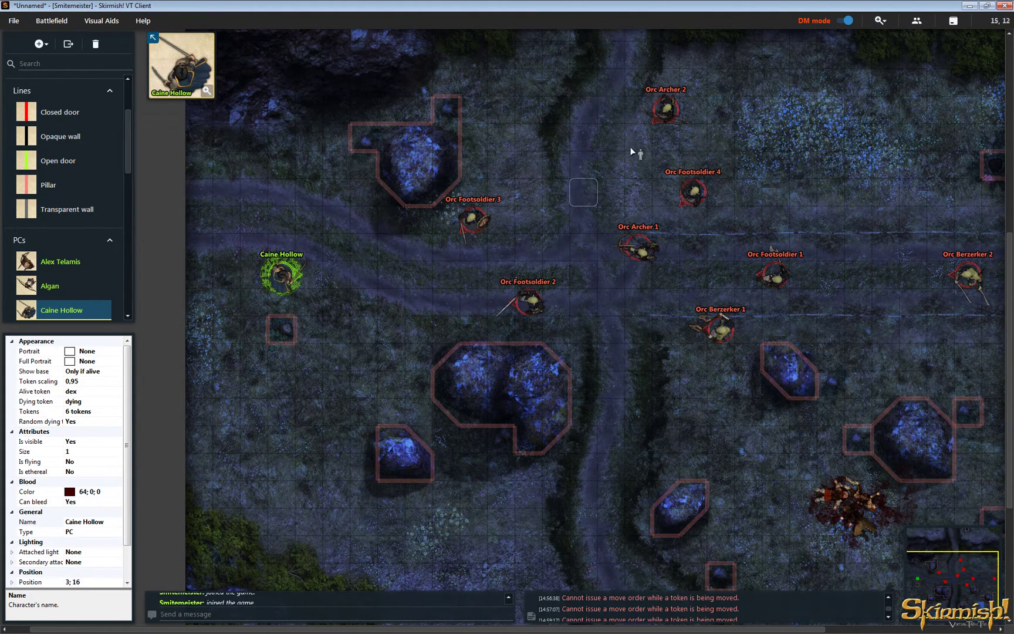
Step: In Player mode, try dragging Caine Hollow three squares right, then cancel the move with Esc
{"action": "left_click", "coordinate": [845, 21]}
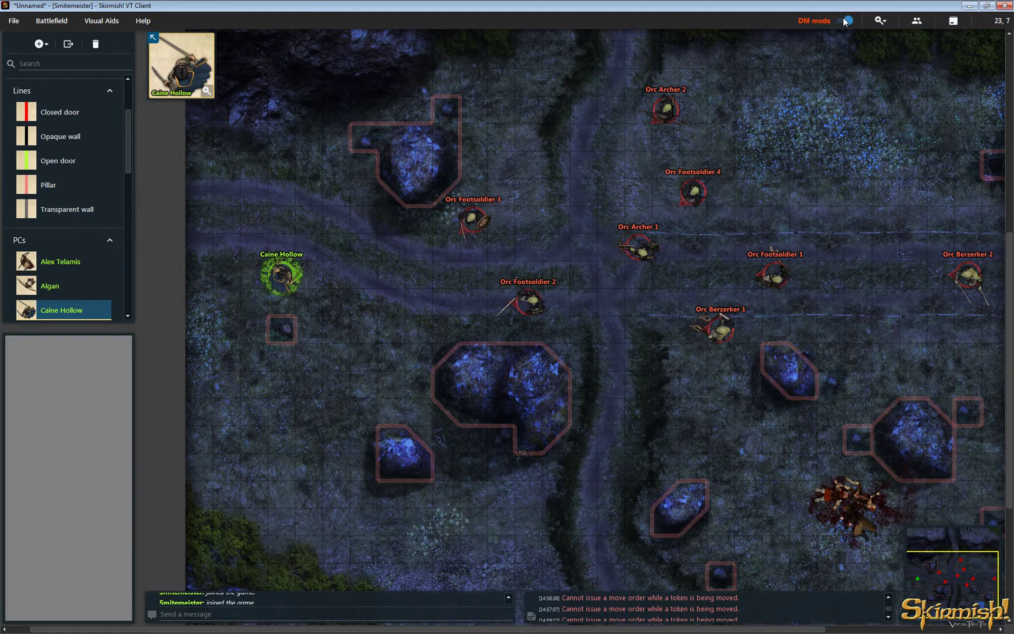
{"action": "left_click", "coordinate": [292, 275]}
{"action": "mouse_move", "coordinate": [291, 275]}
{"action": "left_mouse_down"}
{"action": "mouse_move", "coordinate": [367, 281]}
{"action": "mouse_move", "coordinate": [366, 270]}
{"action": "mouse_move", "coordinate": [281, 251]}
{"action": "mouse_move", "coordinate": [280, 277]}
{"action": "mouse_move", "coordinate": [317, 280]}
{"action": "mouse_move", "coordinate": [516, 217]}
{"action": "mouse_move", "coordinate": [670, 218]}
{"action": "mouse_move", "coordinate": [621, 219]}
{"action": "left_mouse_up"}
{"action": "key", "text": "Escape"}
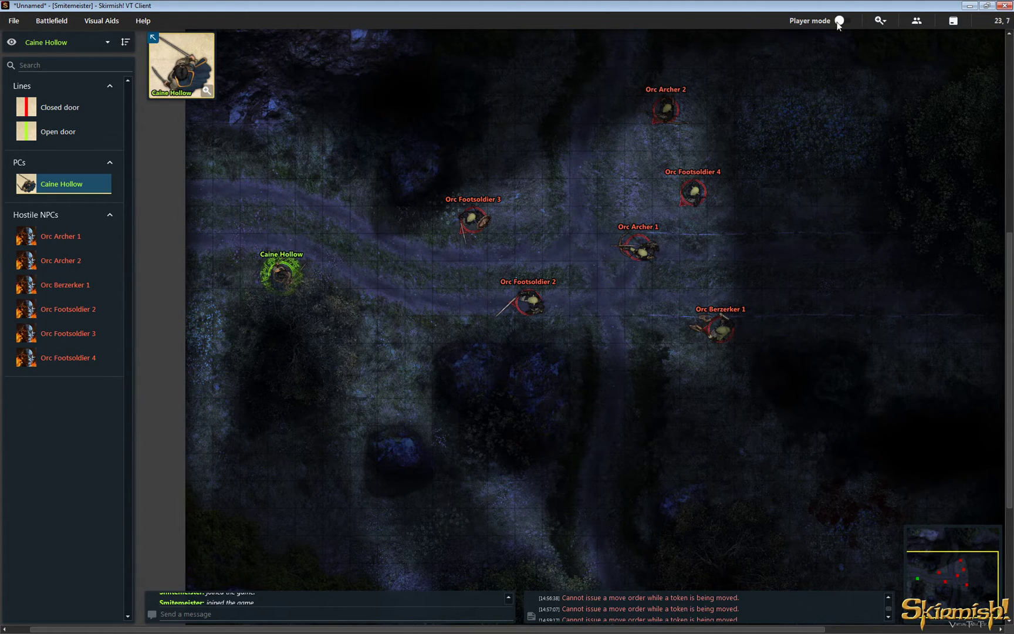
Step: Return to DM mode with Caine Hollow selected and bring up the Battlefield menu
{"action": "key", "text": "ctrl+d"}
{"action": "left_click", "coordinate": [285, 273]}
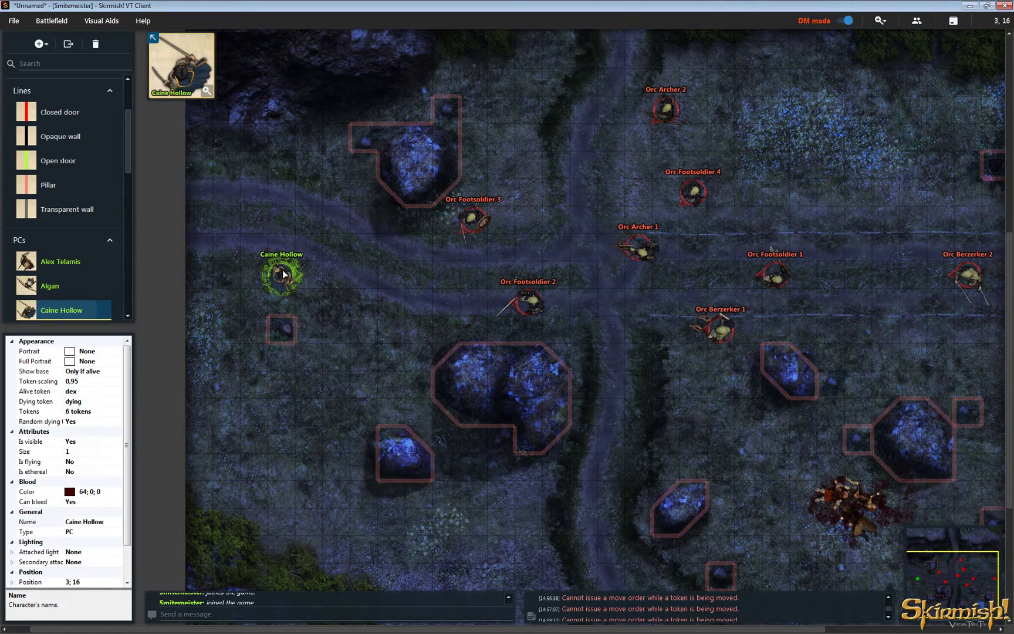
{"action": "left_click", "coordinate": [55, 22]}
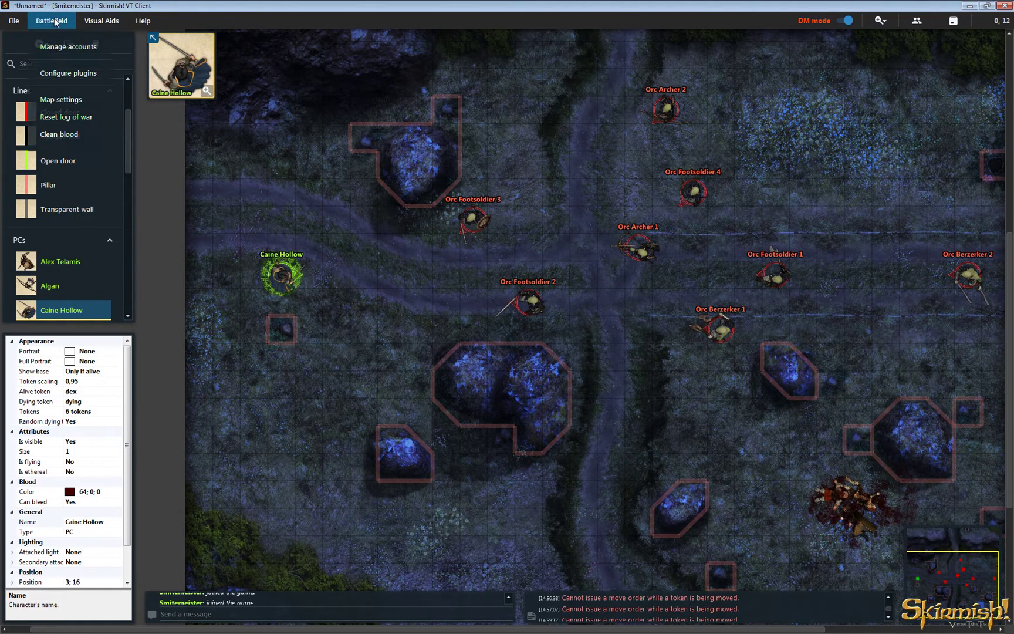
Step: In Map settings, change Default lighting from Bright to Darkness and save
{"action": "left_click", "coordinate": [62, 100]}
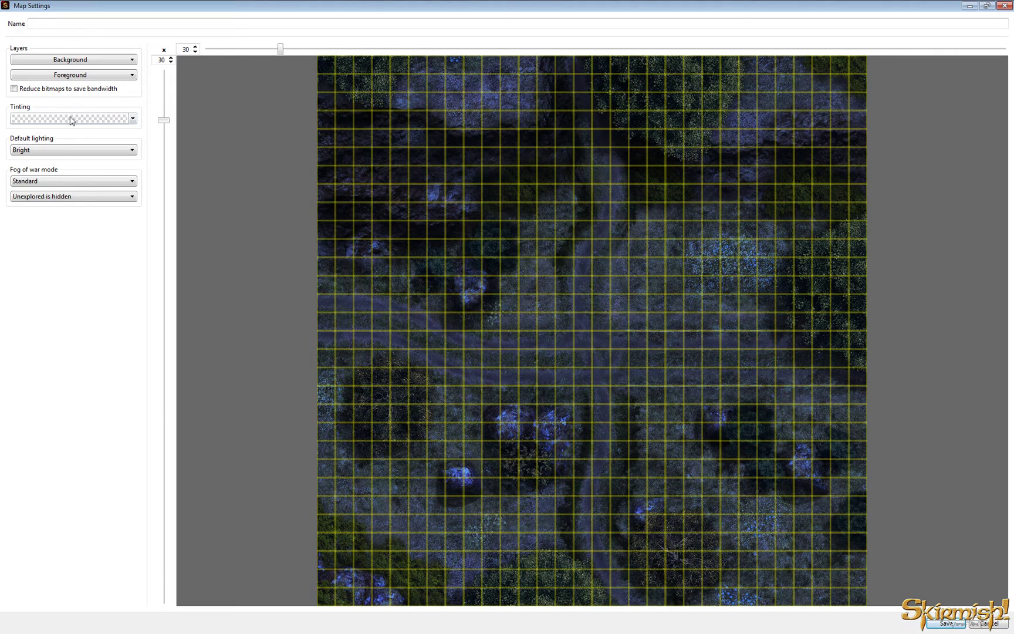
{"action": "left_click", "coordinate": [49, 151]}
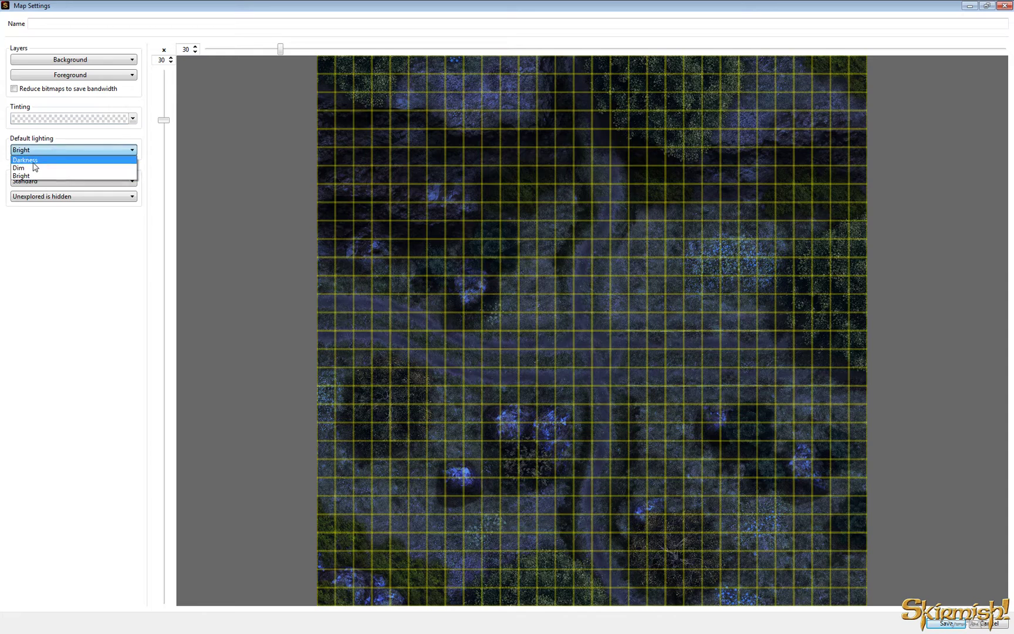
{"action": "left_click", "coordinate": [31, 162]}
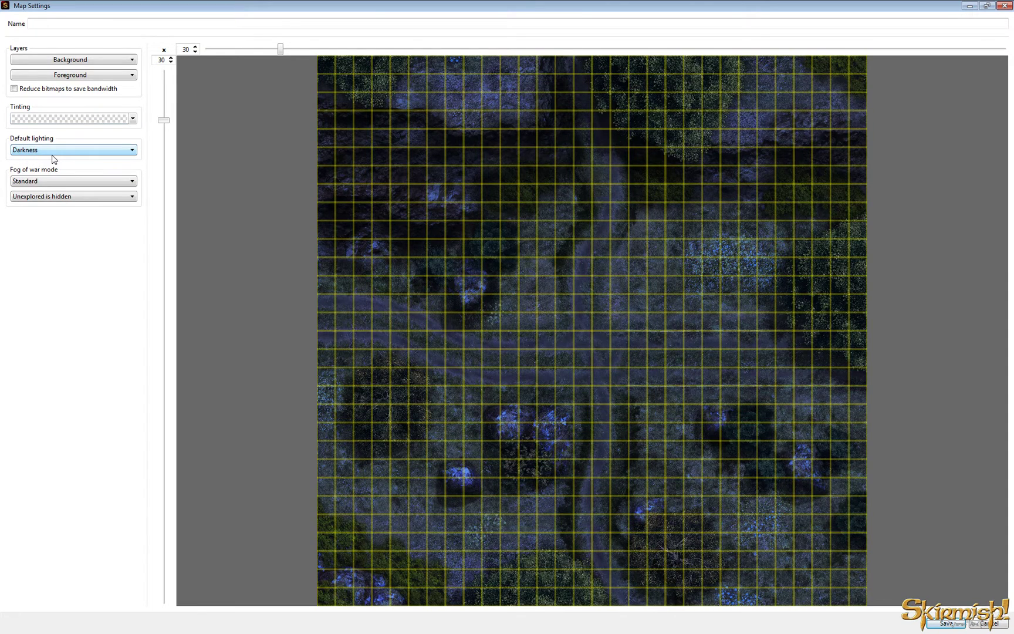
{"action": "left_click", "coordinate": [942, 625]}
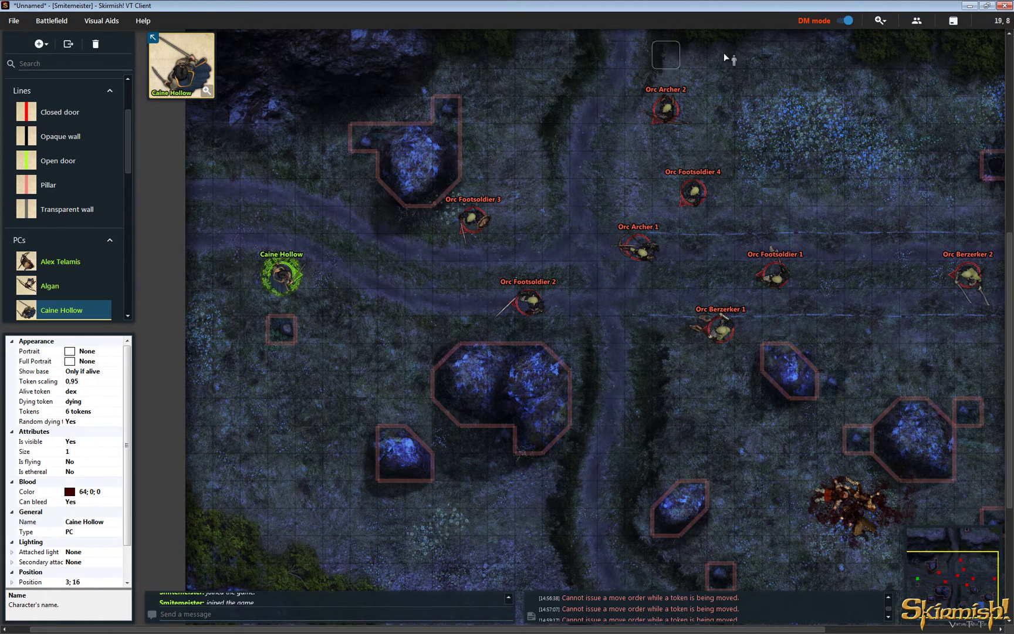
{"action": "left_click", "coordinate": [844, 19]}
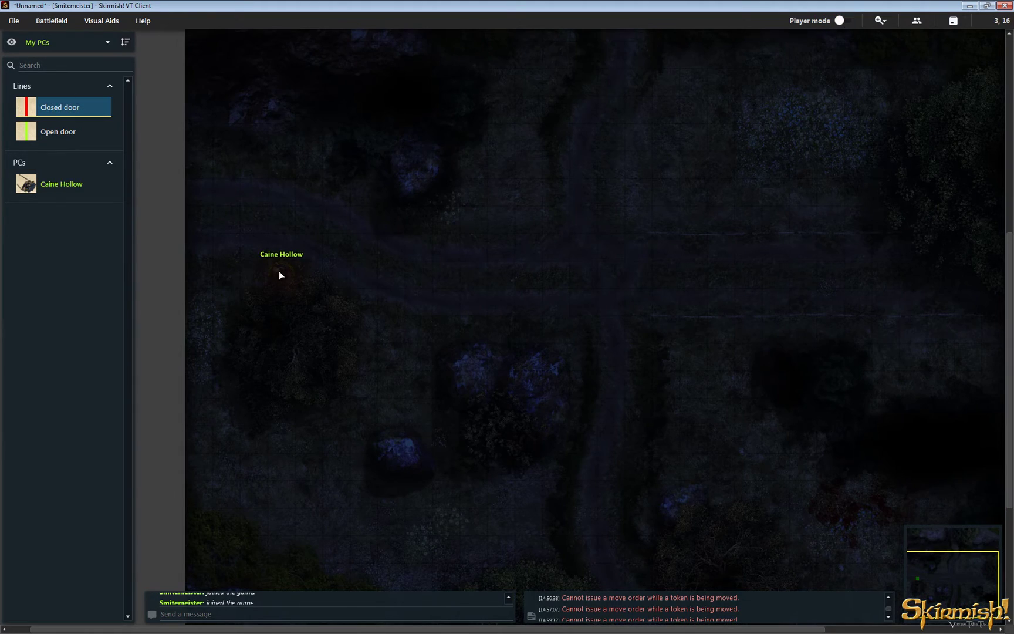
{"action": "mouse_move", "coordinate": [280, 274]}
{"action": "left_mouse_down"}
{"action": "mouse_move", "coordinate": [335, 271]}
{"action": "mouse_move", "coordinate": [258, 247]}
{"action": "mouse_move", "coordinate": [280, 272]}
{"action": "left_mouse_up"}
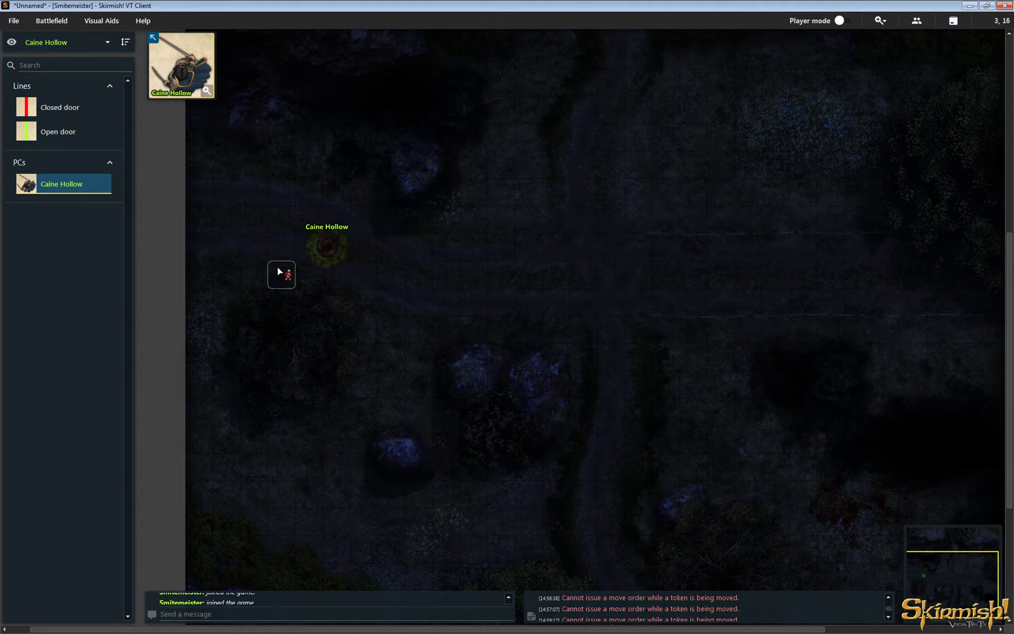
{"action": "left_click", "coordinate": [844, 19]}
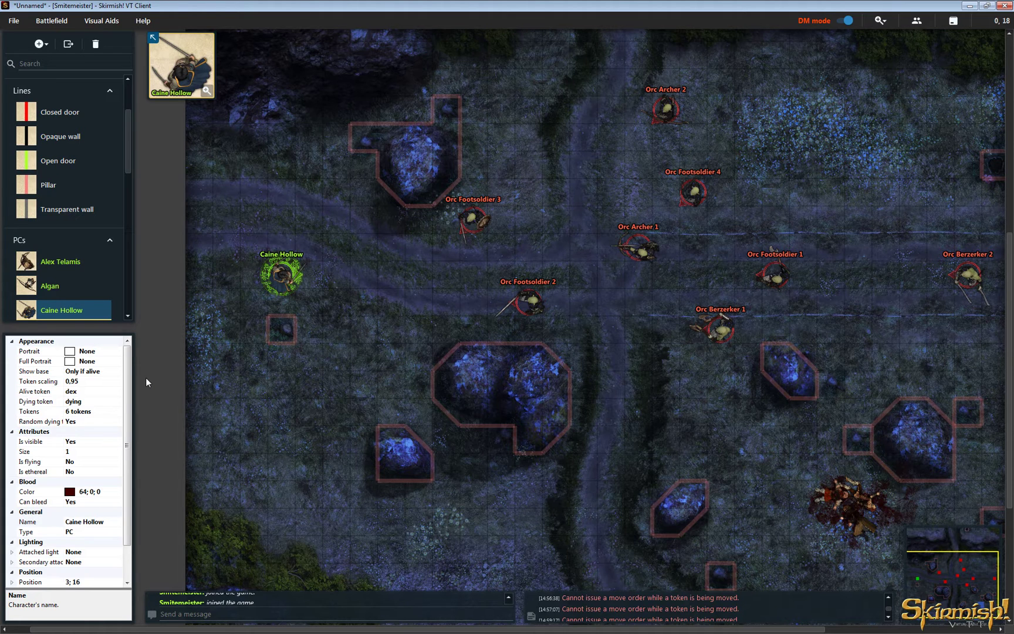
Step: Give Caine Hollow's attached light a radius of 3 for a bright circular glow
{"action": "scroll", "coordinate": [132, 408], "scroll_direction": "down", "scroll_amount": 2}
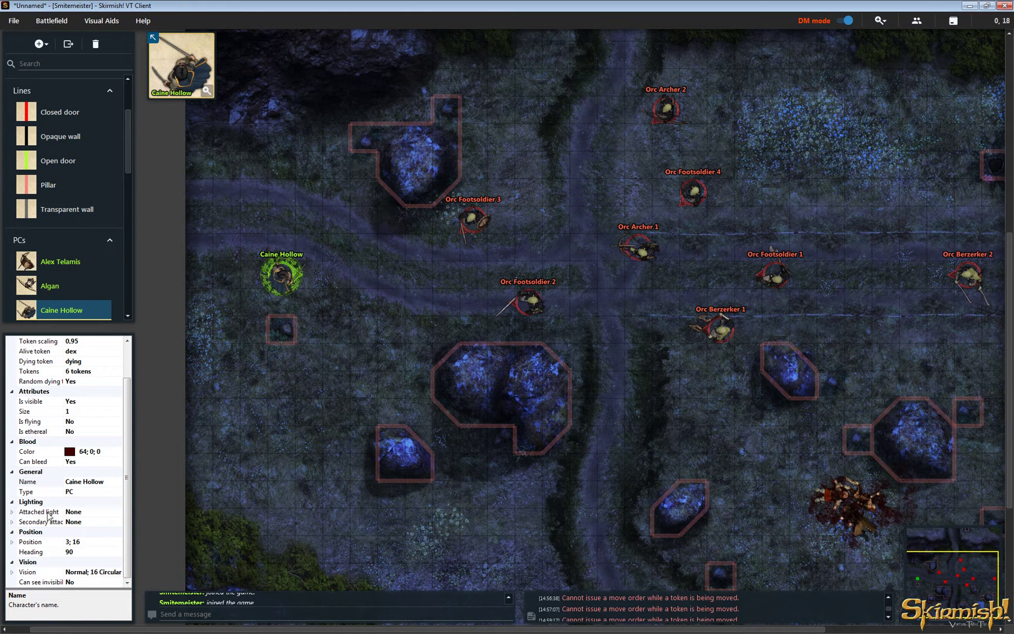
{"action": "left_click", "coordinate": [11, 512]}
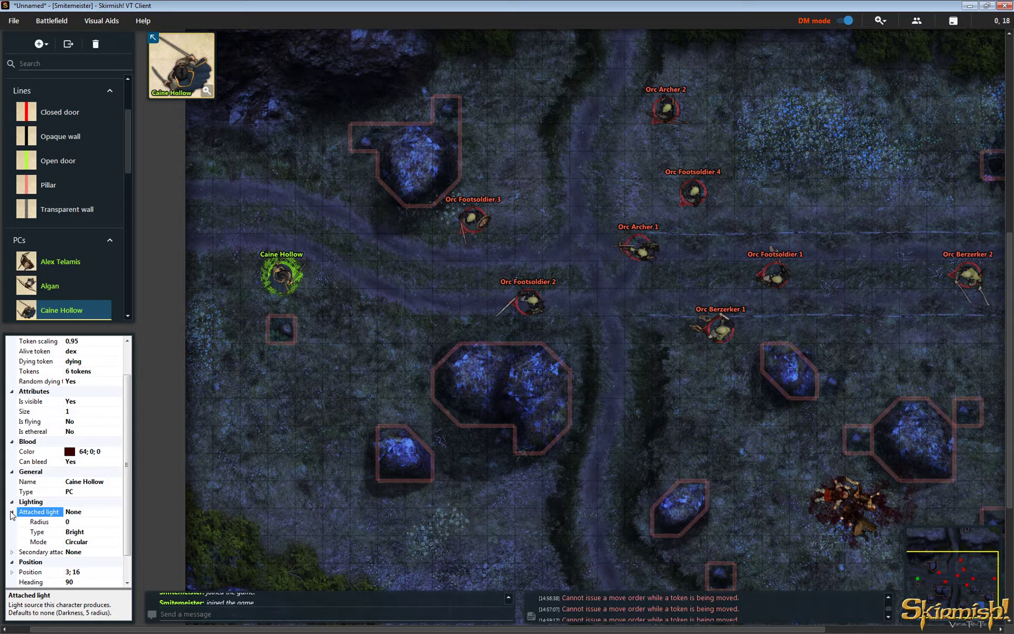
{"action": "left_click", "coordinate": [73, 522]}
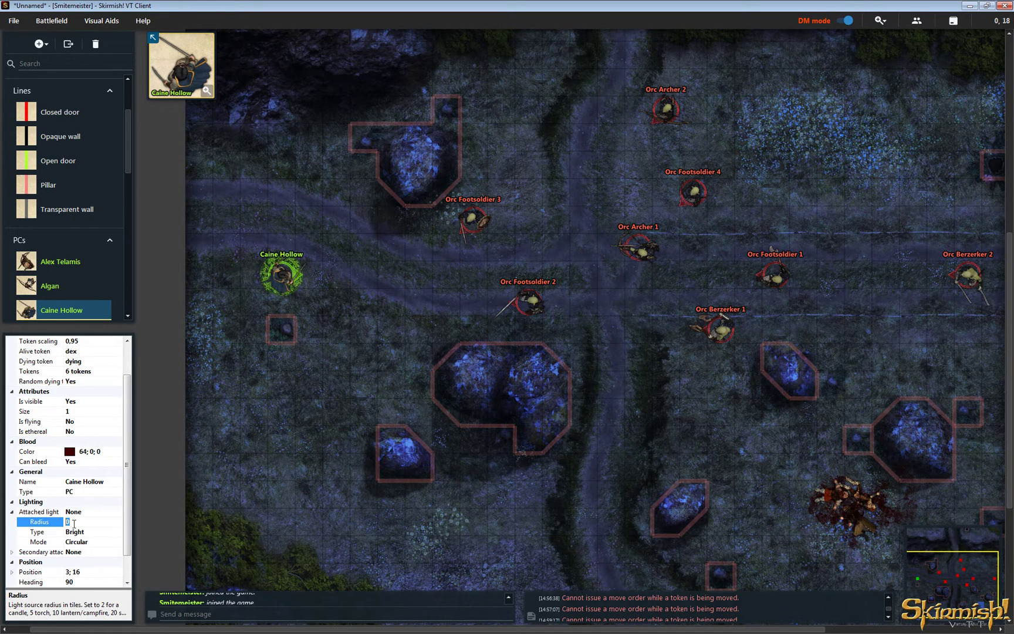
{"action": "type", "text": "3"}
{"action": "key", "text": "Return"}
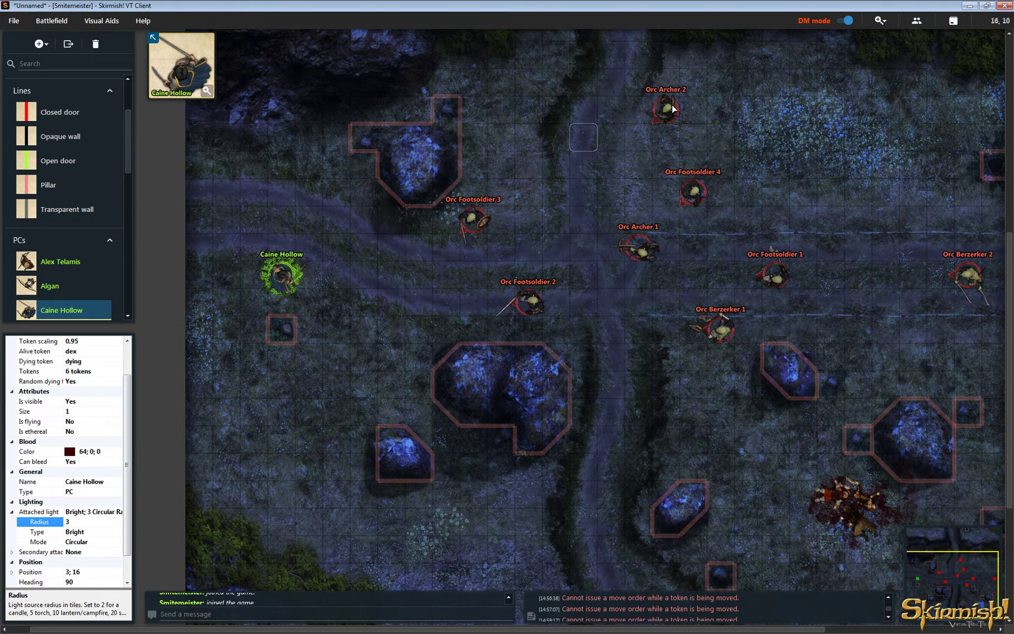
Step: In Player mode, drag the lit Caine Hollow to square 6;18, then return to DM mode
{"action": "left_click", "coordinate": [849, 22]}
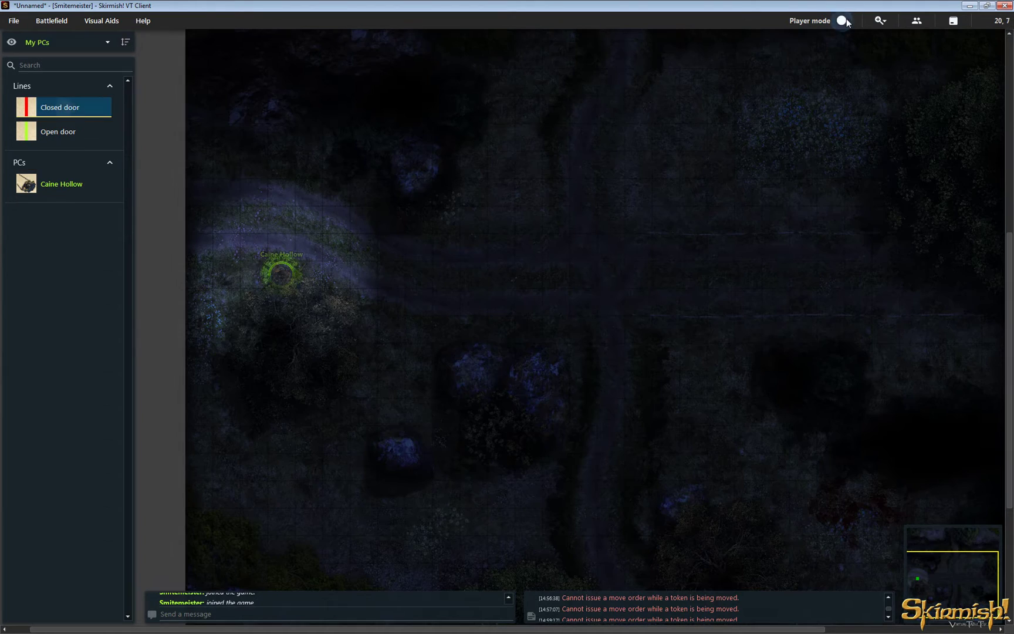
{"action": "mouse_move", "coordinate": [276, 285]}
{"action": "left_mouse_down"}
{"action": "mouse_move", "coordinate": [294, 274]}
{"action": "mouse_move", "coordinate": [392, 275]}
{"action": "left_mouse_up"}
{"action": "mouse_move", "coordinate": [271, 278]}
{"action": "left_mouse_down"}
{"action": "mouse_move", "coordinate": [354, 311]}
{"action": "mouse_move", "coordinate": [345, 353]}
{"action": "mouse_move", "coordinate": [383, 285]}
{"action": "mouse_move", "coordinate": [587, 112]}
{"action": "left_mouse_up"}
{"action": "left_click", "coordinate": [840, 21]}
Step: With Caine Hollow selected, bring up the Add button's options for new objects
{"action": "left_click", "coordinate": [364, 331]}
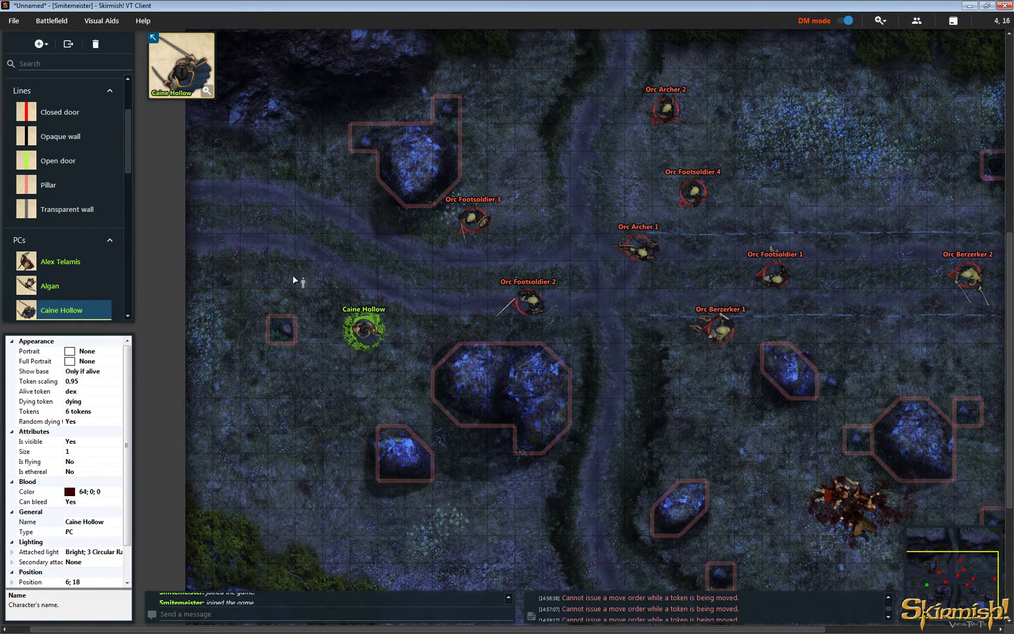
{"action": "left_click_drag", "start_coordinate": [129, 147], "coordinate": [128, 187]}
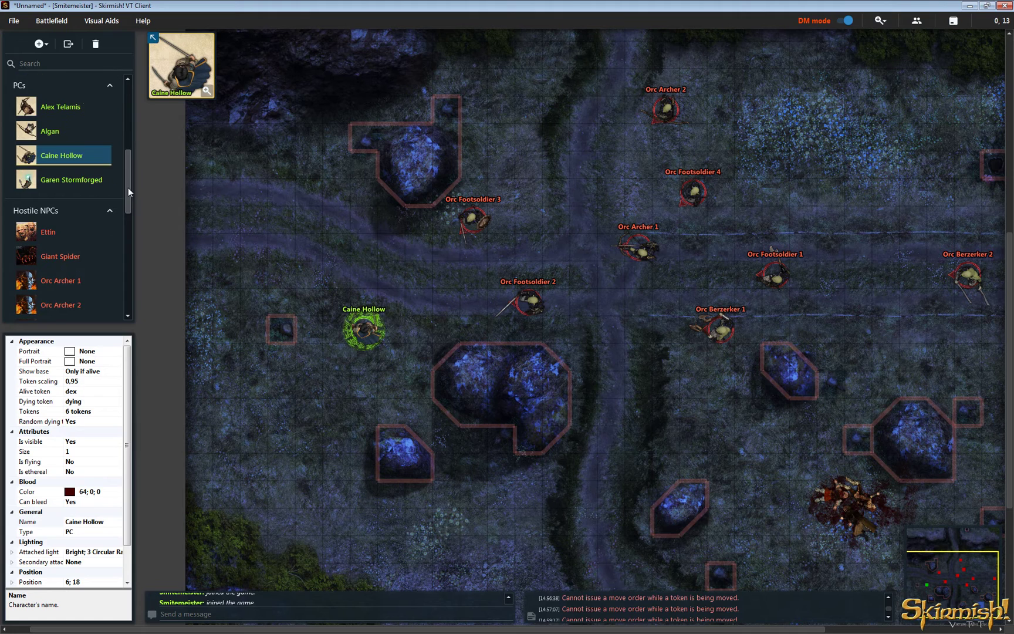
{"action": "left_click", "coordinate": [41, 47]}
Step: Import the Torch prop from the prop library and place it beside Orc Footsoldier 2
{"action": "mouse_move", "coordinate": [88, 86]}
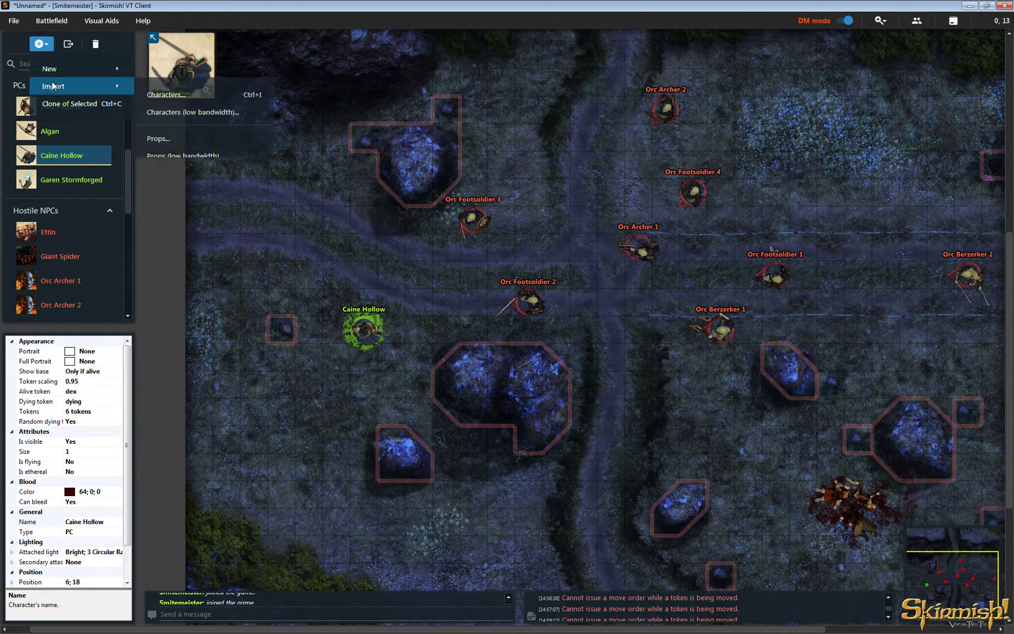
{"action": "left_click", "coordinate": [167, 137]}
{"action": "left_click", "coordinate": [552, 265]}
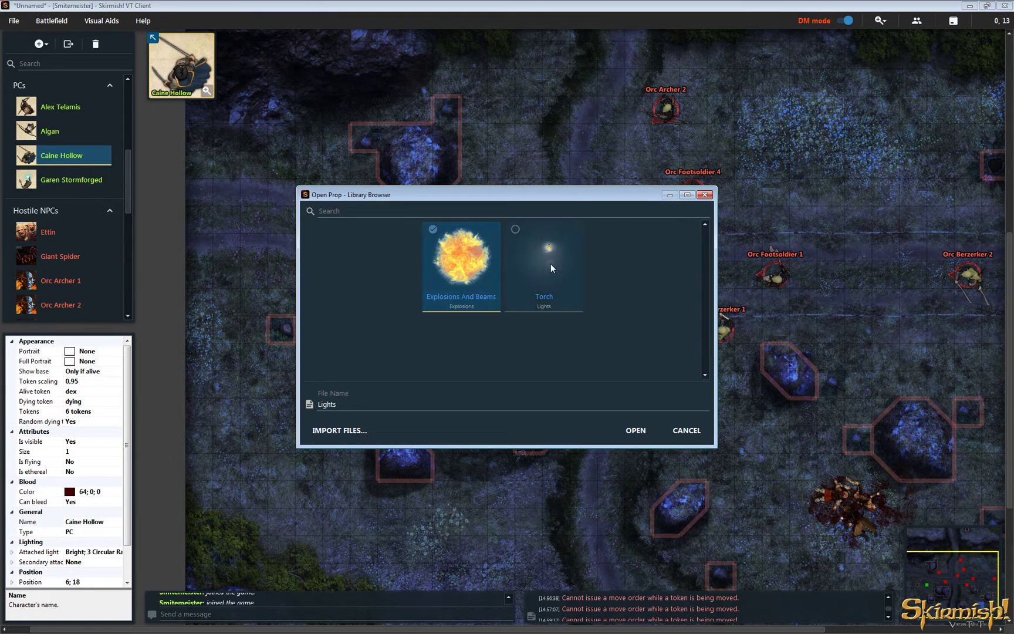
{"action": "left_click", "coordinate": [631, 432]}
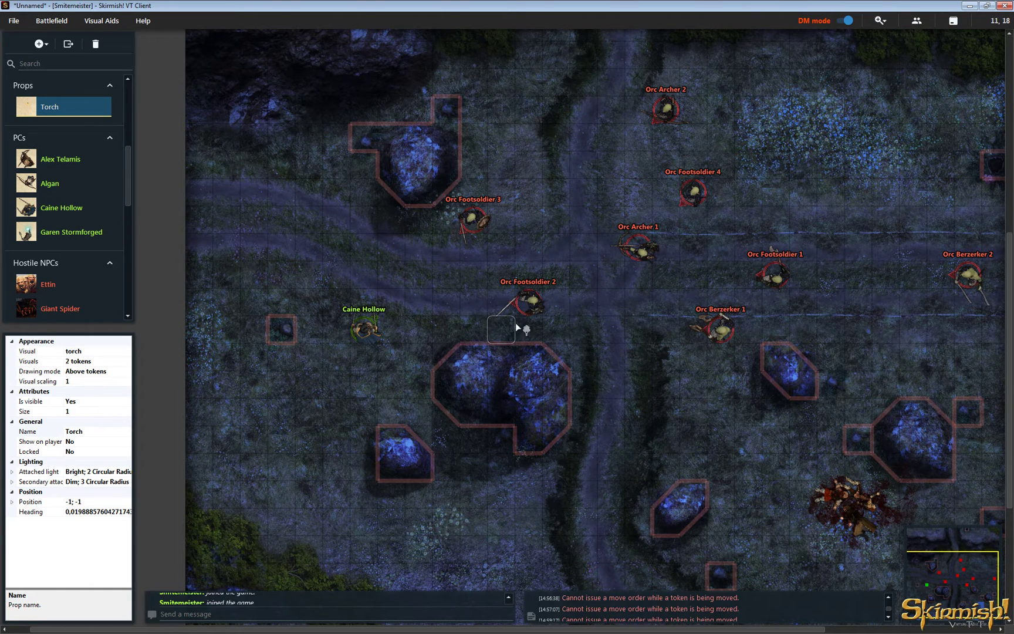
{"action": "left_click", "coordinate": [515, 323]}
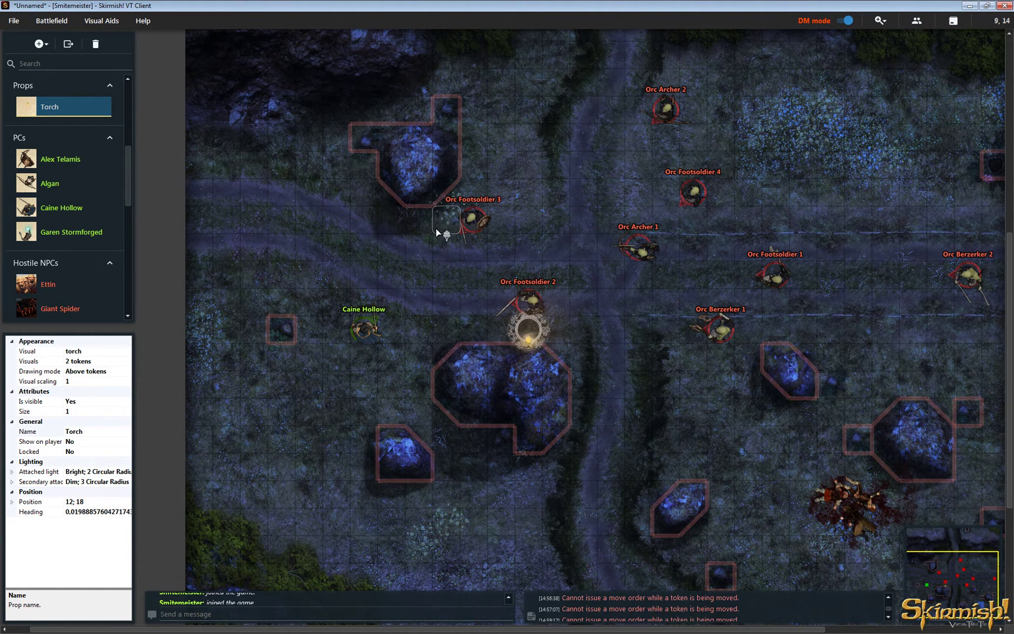
Step: Place a second torch by the upper rock and duplicate it near Orc Berzerker 1
{"action": "left_click", "coordinate": [473, 167]}
{"action": "double_click", "coordinate": [39, 471]}
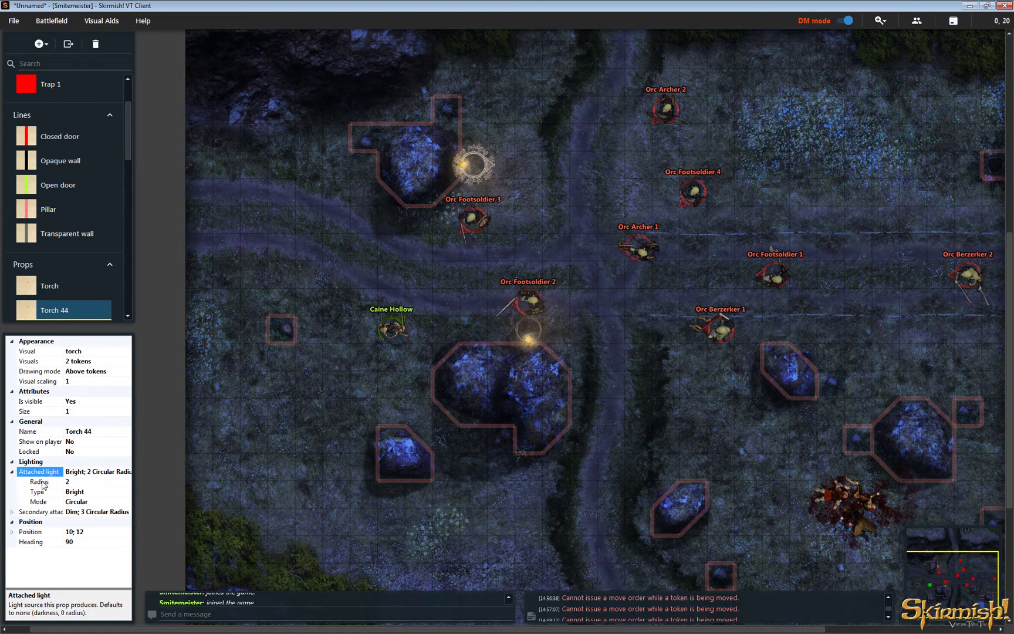
{"action": "left_click", "coordinate": [475, 168]}
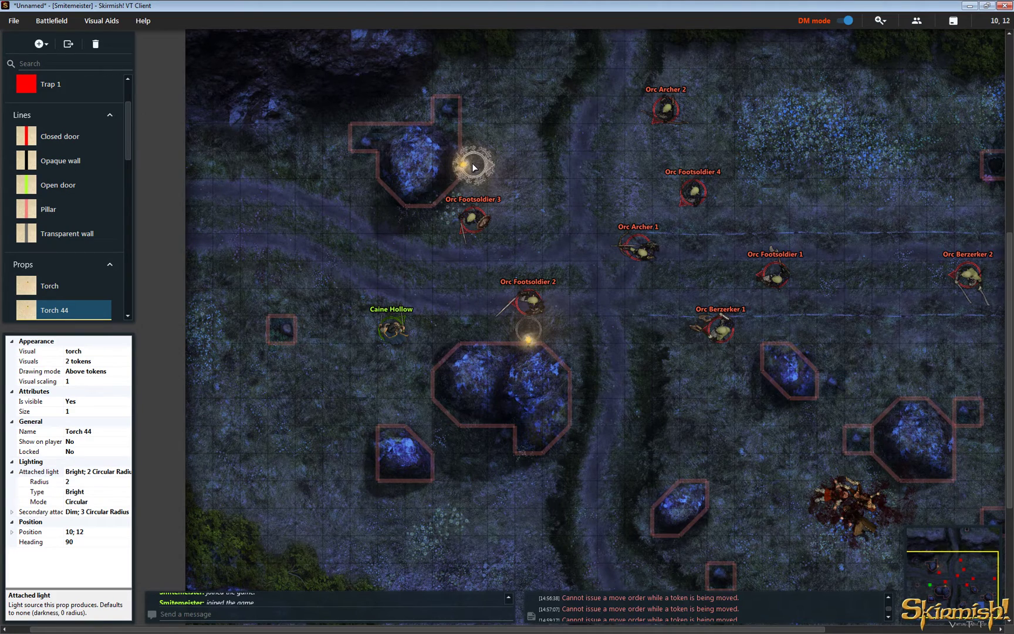
{"action": "key", "text": "ctrl+d"}
{"action": "left_click", "coordinate": [773, 333]}
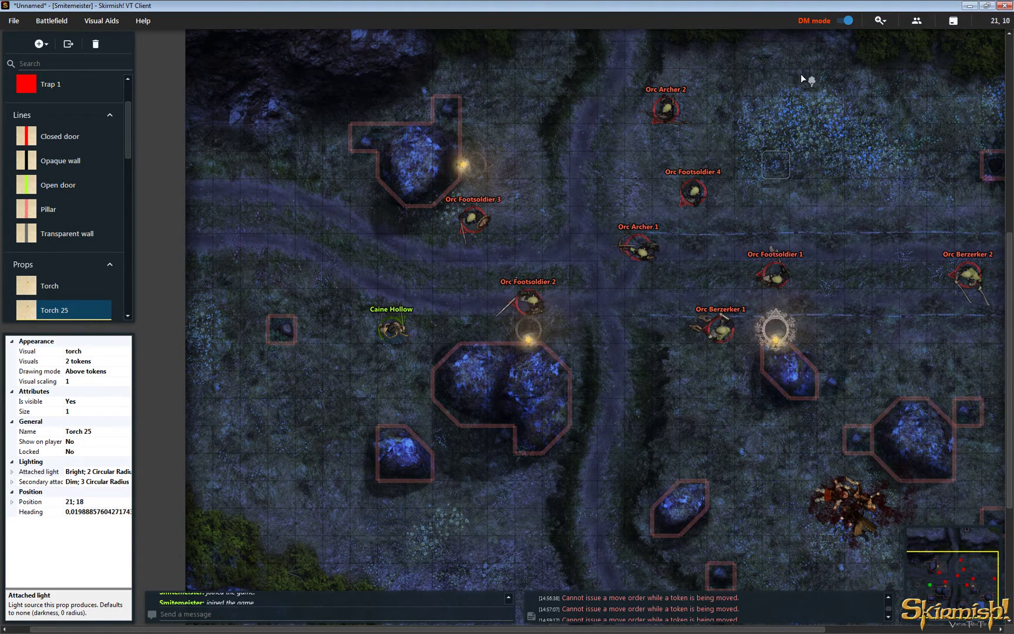
Step: In Player mode, walk Caine Hollow two squares up and one right to 8;16, then return to DM mode
{"action": "left_click", "coordinate": [849, 20]}
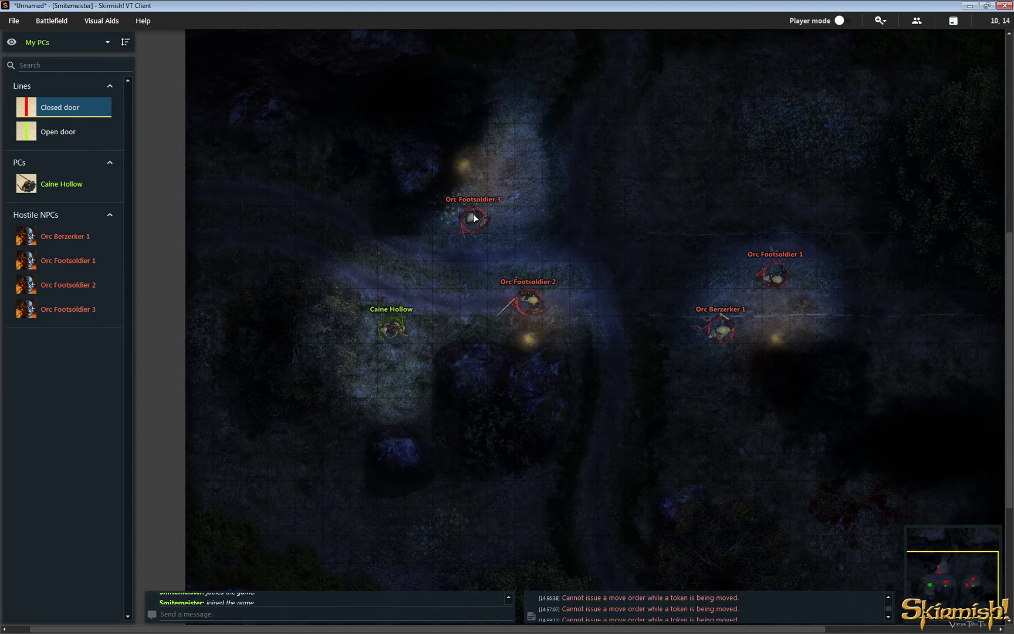
{"action": "left_click", "coordinate": [391, 330]}
{"action": "left_click", "coordinate": [407, 313]}
{"action": "left_click", "coordinate": [391, 285]}
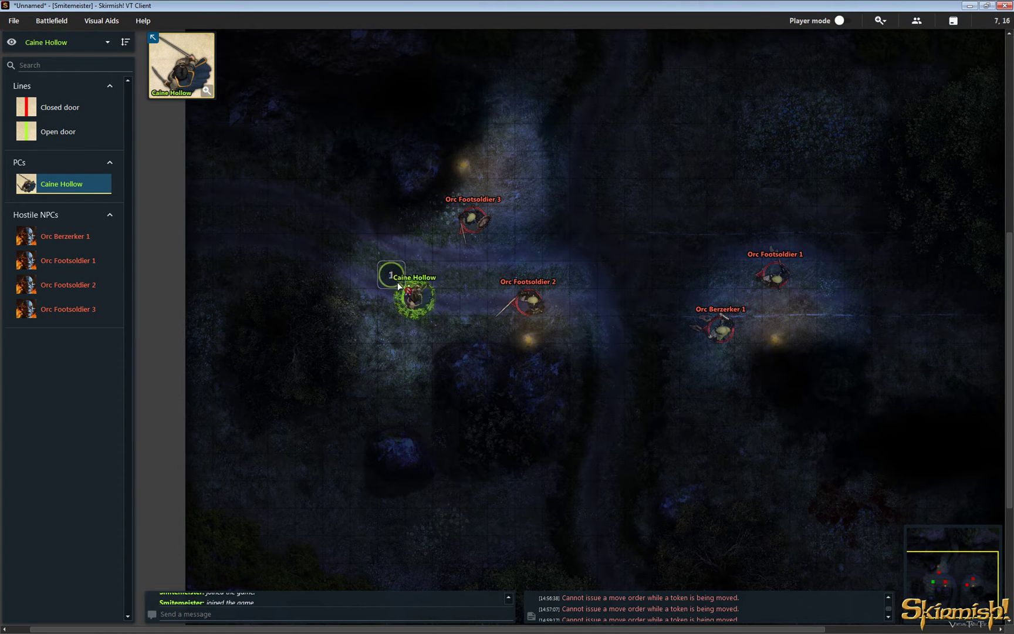
{"action": "left_click", "coordinate": [409, 279]}
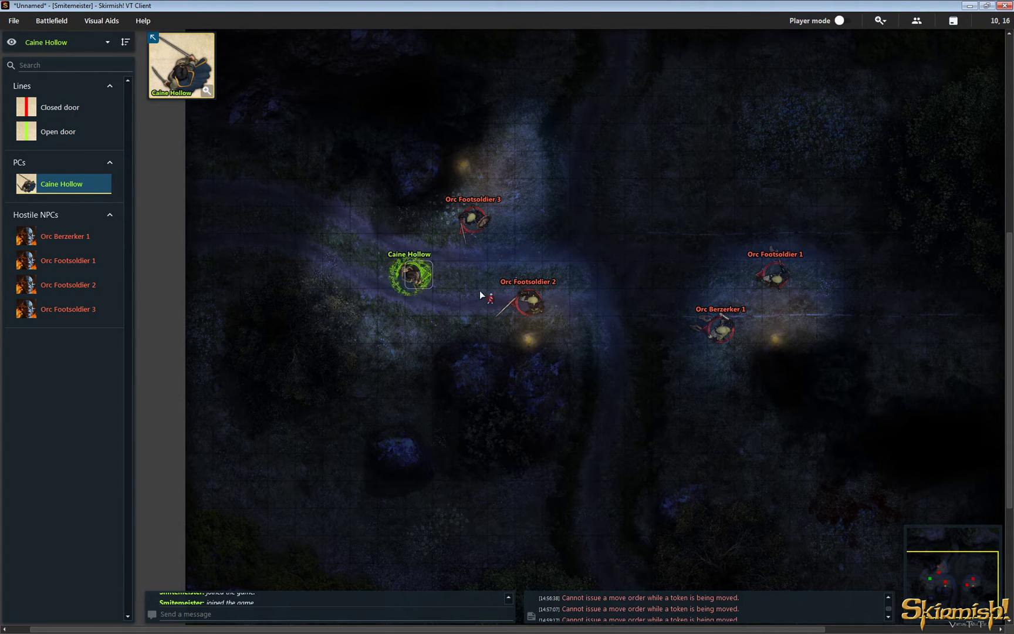
{"action": "left_click", "coordinate": [843, 21]}
{"action": "left_click", "coordinate": [414, 272]}
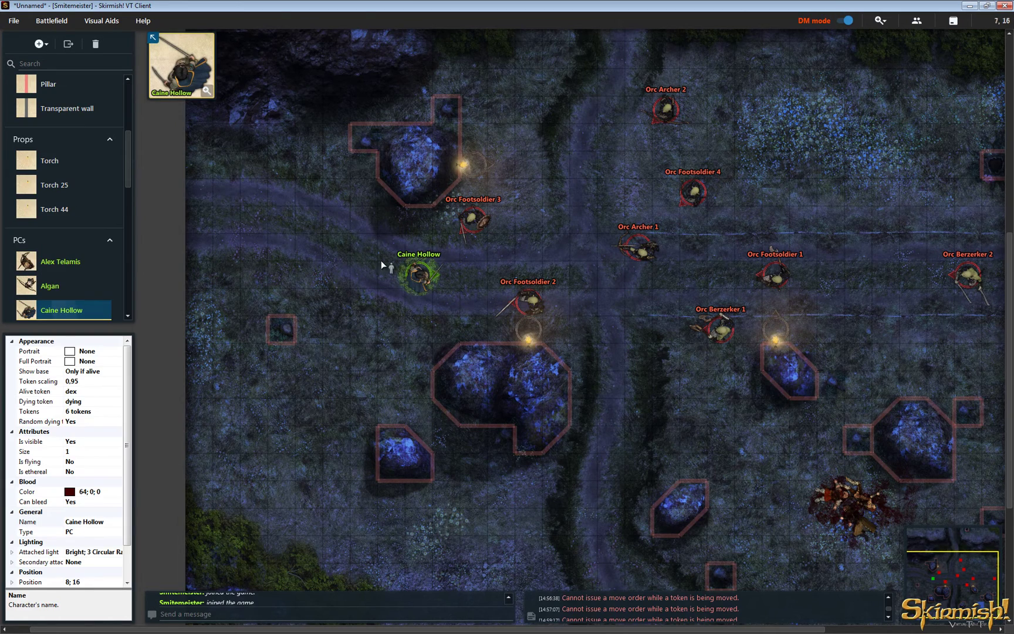
{"action": "left_click_drag", "start_coordinate": [128, 157], "coordinate": [132, 180]}
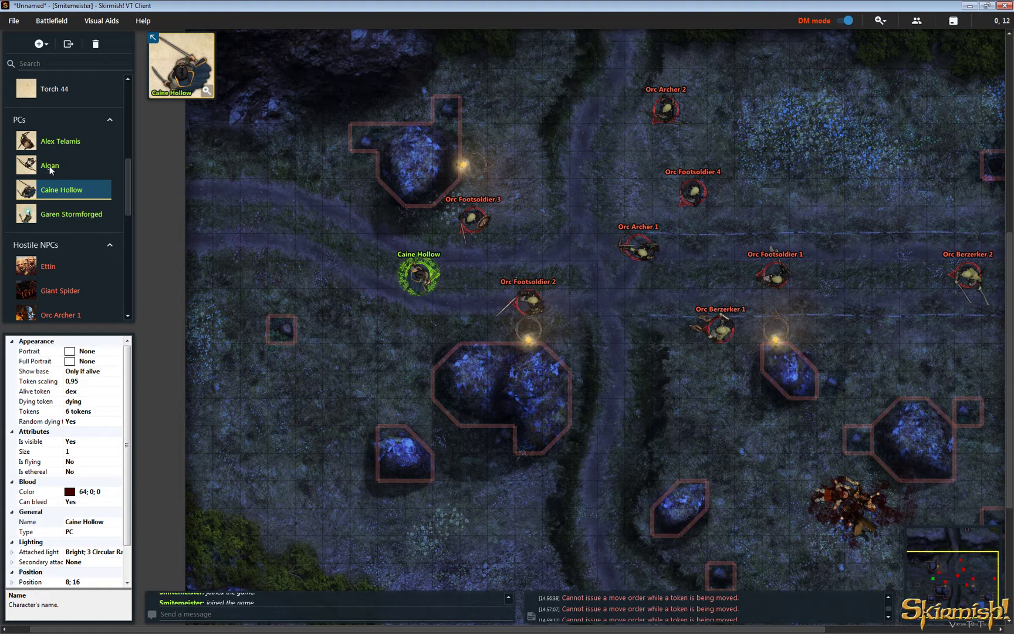
Step: Confirm Caine Hollow's vision stays Normal, then place the Darkvision PC Algan at 2;15
{"action": "scroll", "coordinate": [119, 449], "scroll_direction": "down", "scroll_amount": 2}
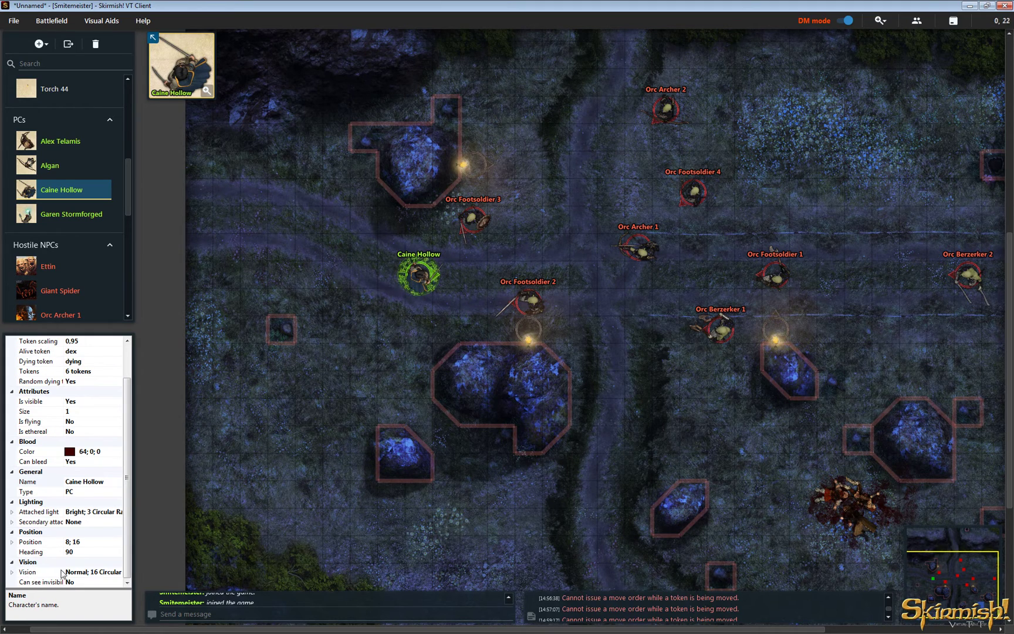
{"action": "double_click", "coordinate": [21, 573]}
{"action": "left_click", "coordinate": [91, 561]}
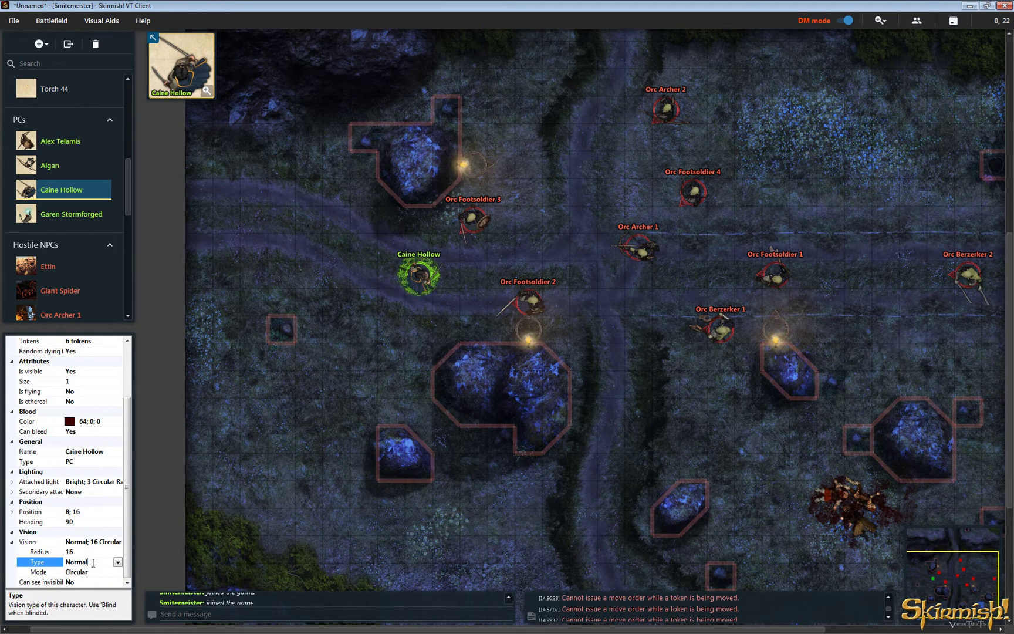
{"action": "left_click", "coordinate": [118, 562]}
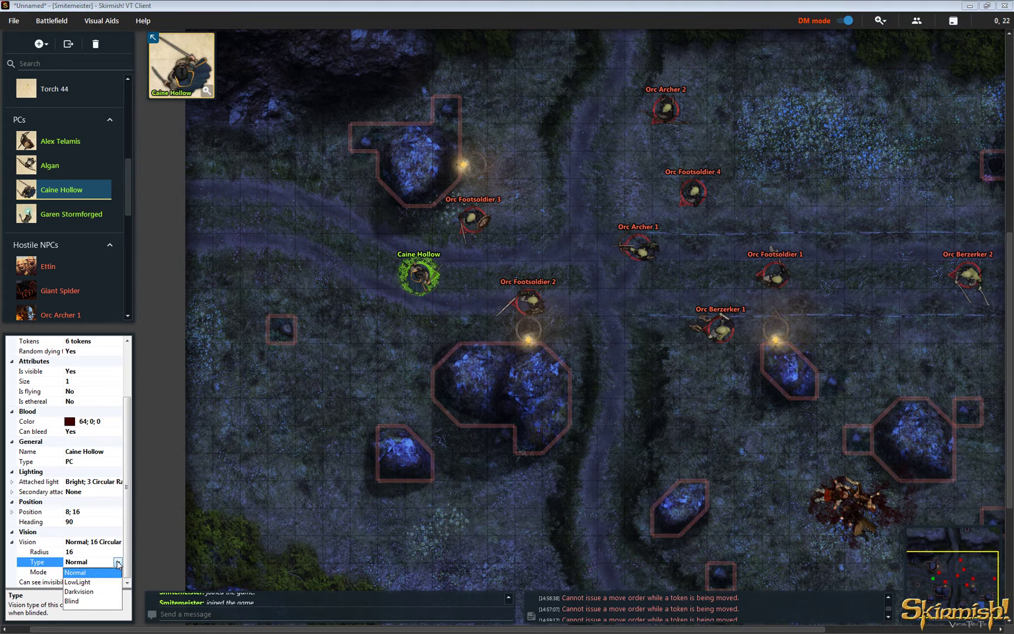
{"action": "left_click", "coordinate": [118, 564]}
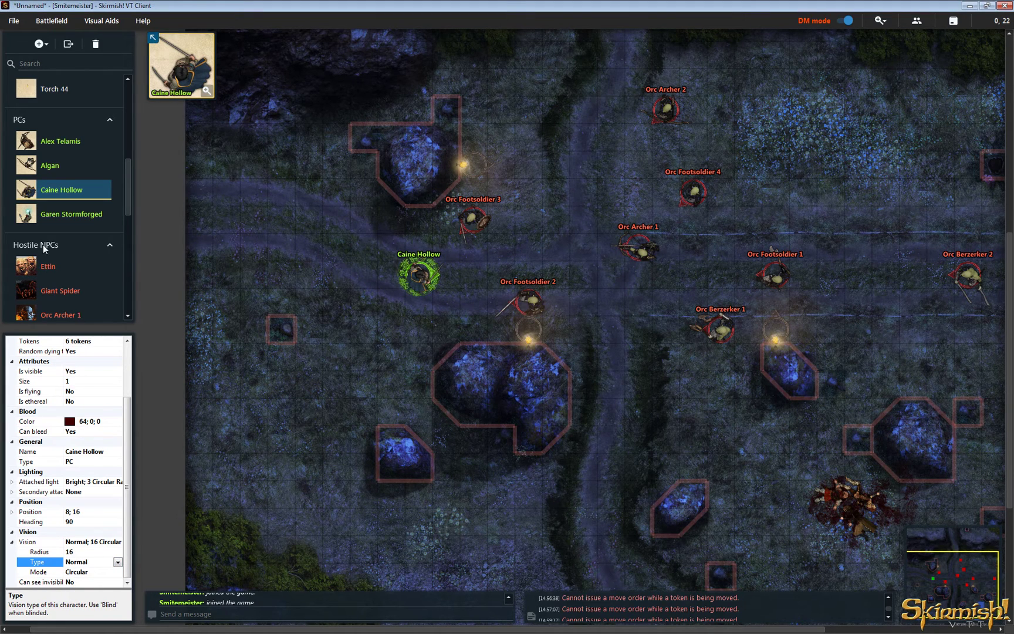
{"action": "left_click", "coordinate": [30, 170]}
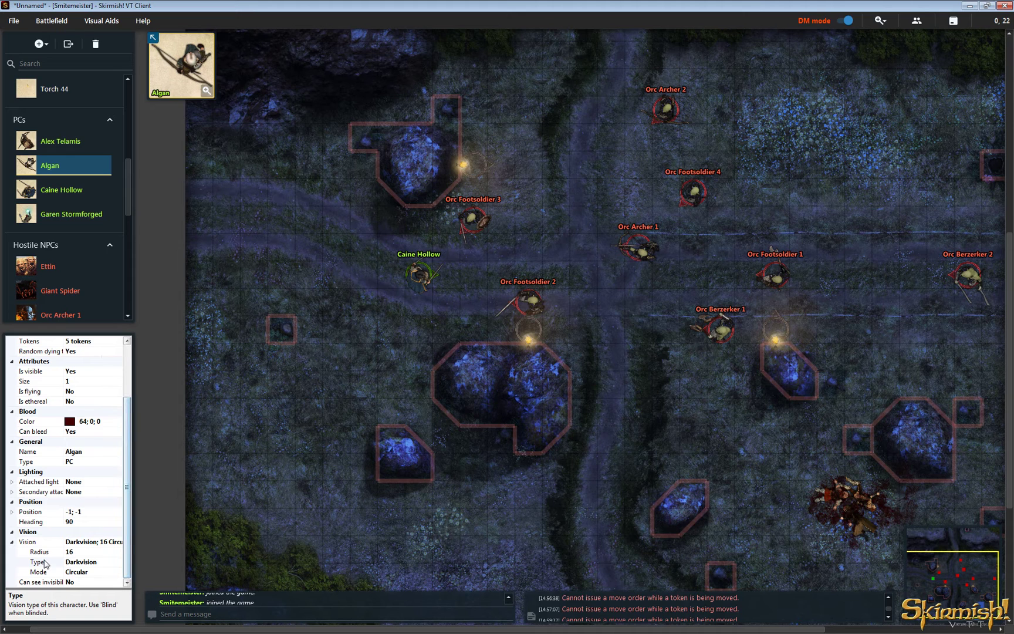
{"action": "left_click", "coordinate": [245, 243]}
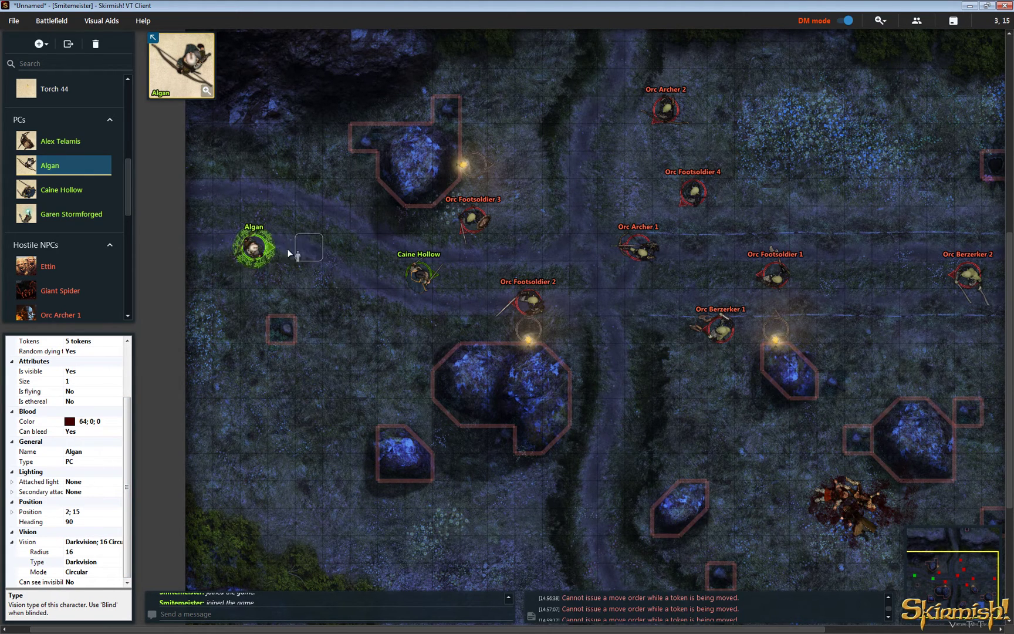
Step: In Player mode, drag Algan to 6;15 beside Caine Hollow and compare both characters' vision
{"action": "key", "text": "ctrl+m"}
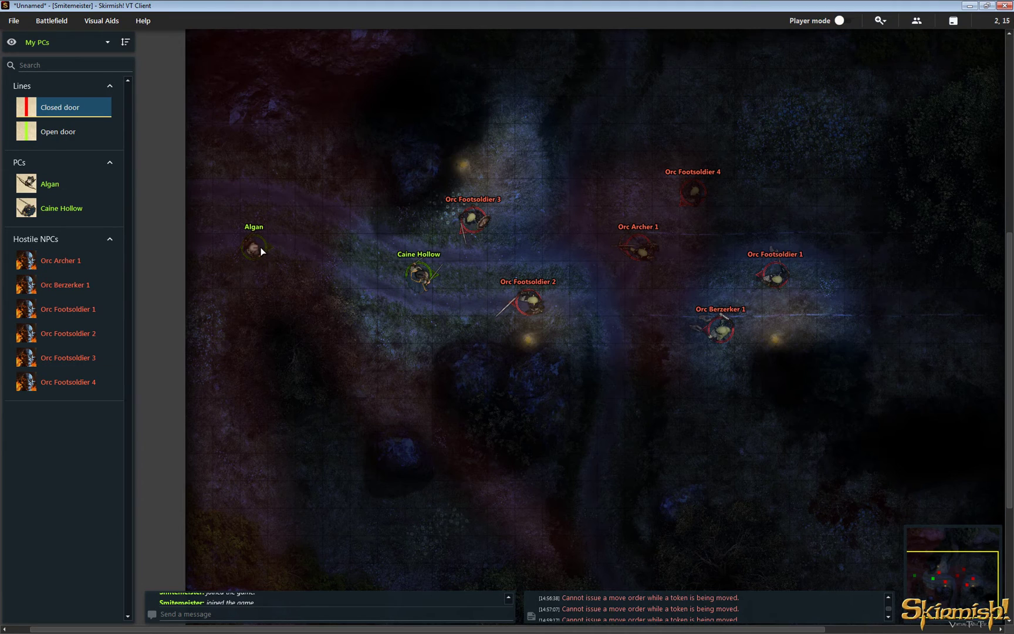
{"action": "left_click", "coordinate": [260, 247]}
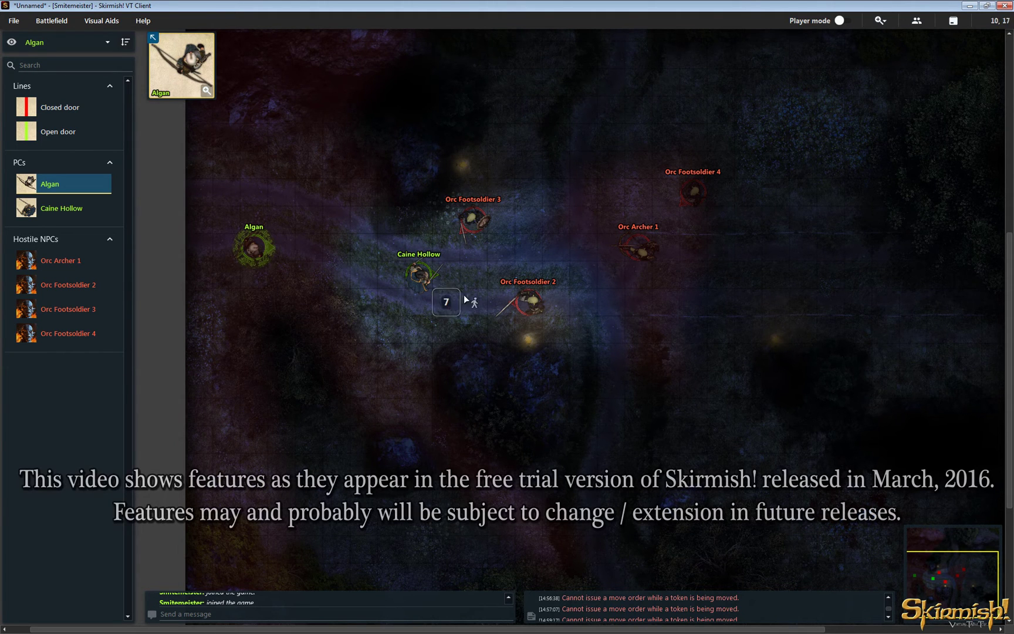
{"action": "left_click_drag", "start_coordinate": [256, 245], "coordinate": [365, 260]}
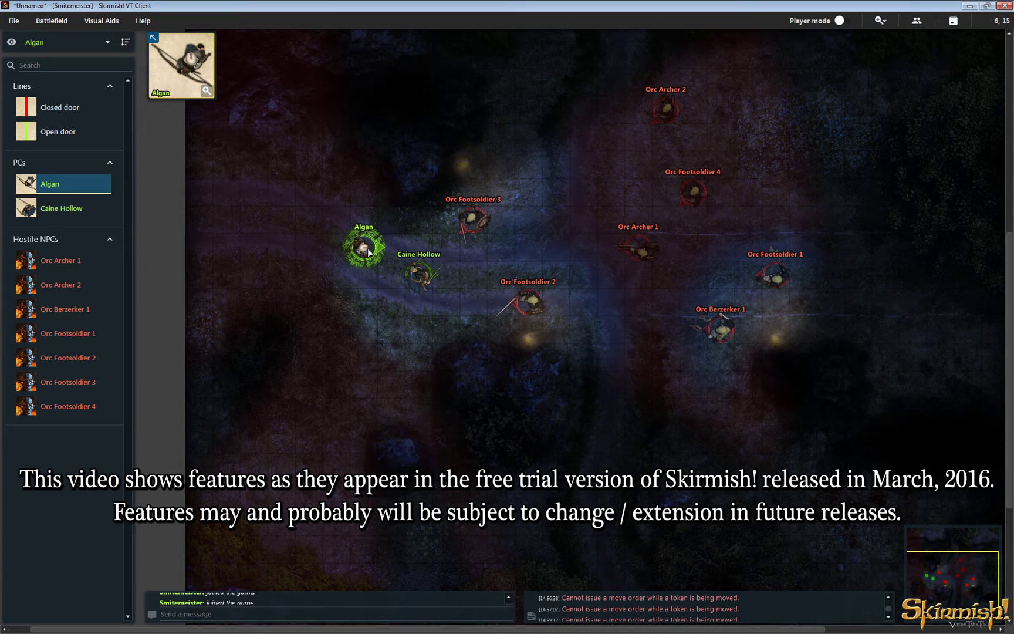
{"action": "left_click", "coordinate": [416, 274]}
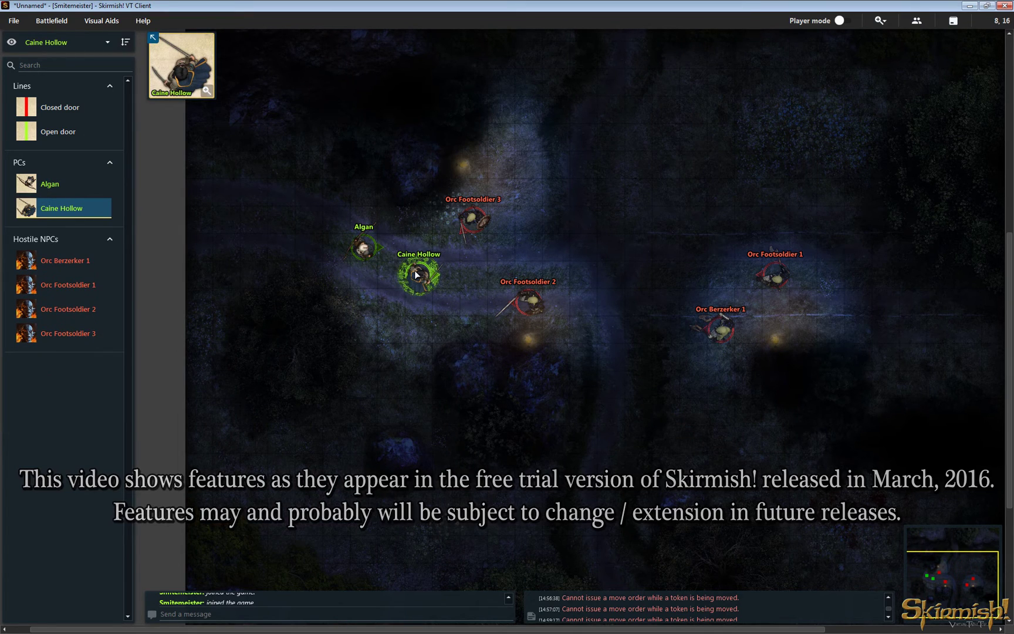
{"action": "left_click_drag", "start_coordinate": [416, 274], "coordinate": [384, 261]}
{"action": "left_click", "coordinate": [364, 249]}
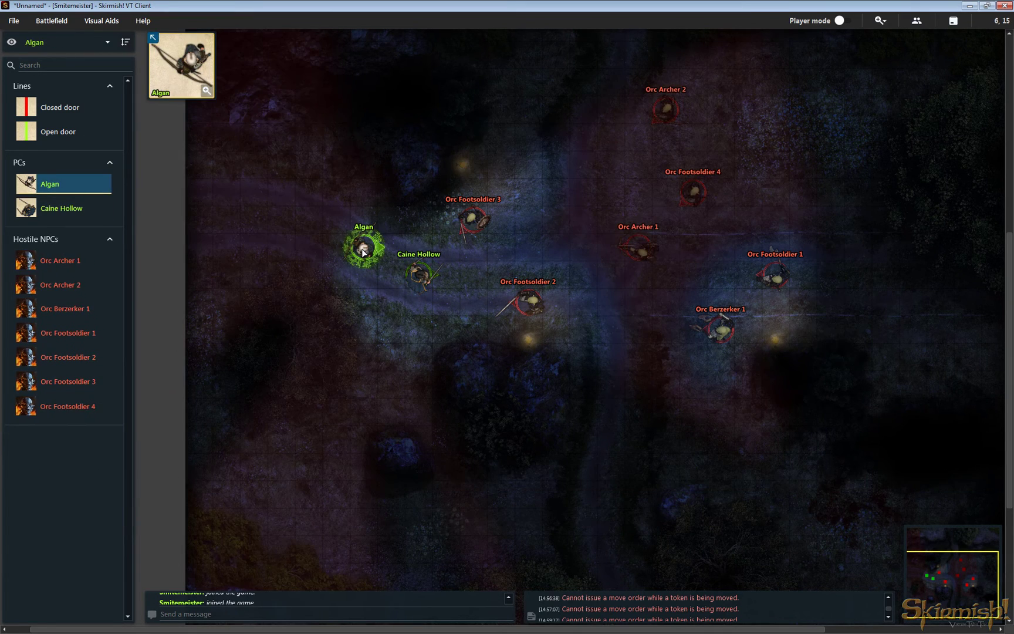